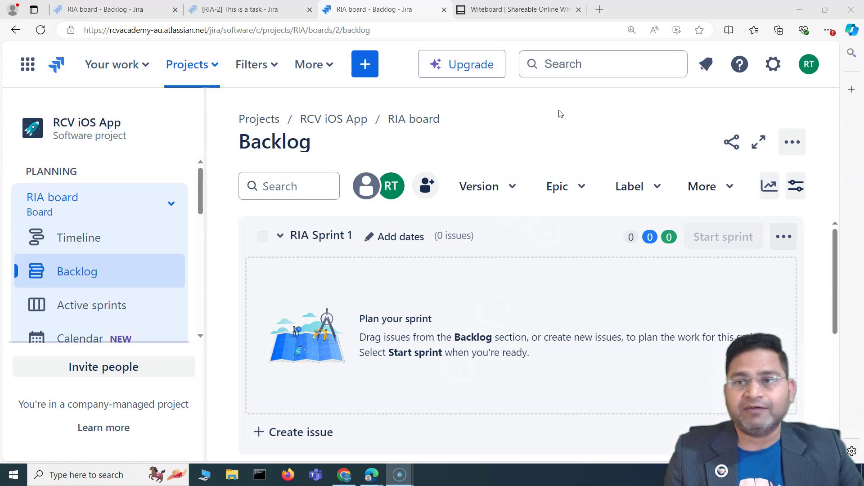
- From the Backlog, open the detail panel of RIA-3 'CLONE - This is a task'
click(95, 278)
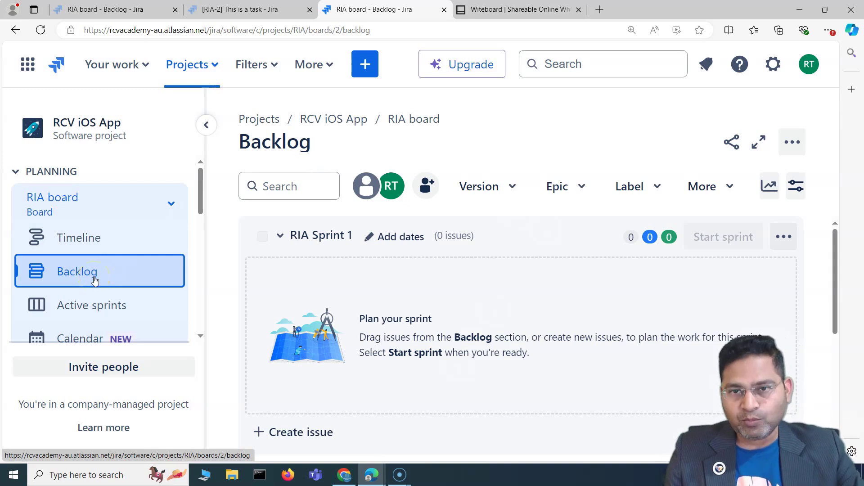
scroll(531, 354, down, 5)
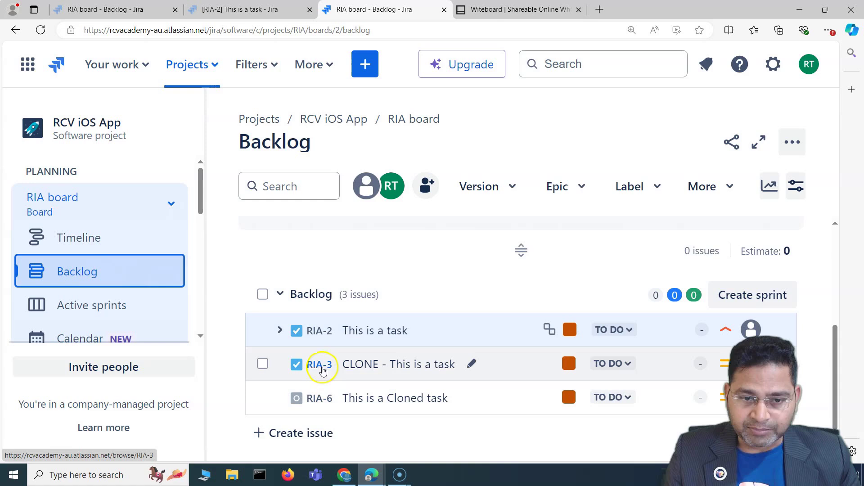
click(328, 370)
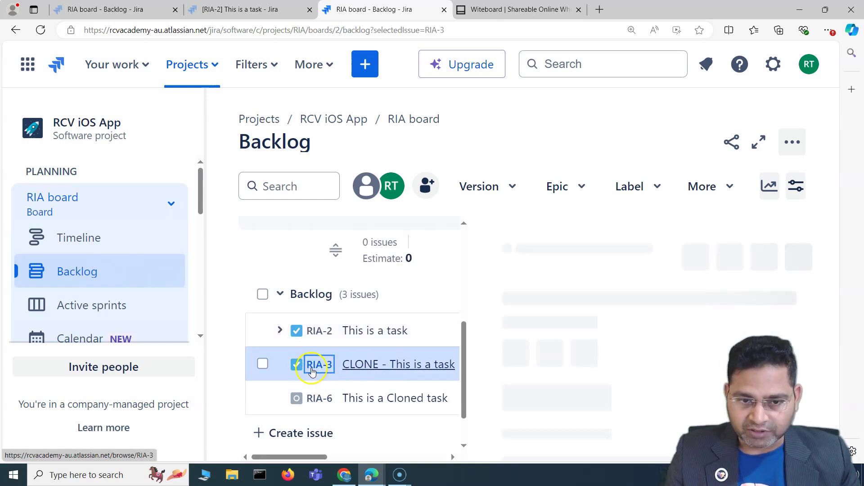
scroll(536, 328, down, 2)
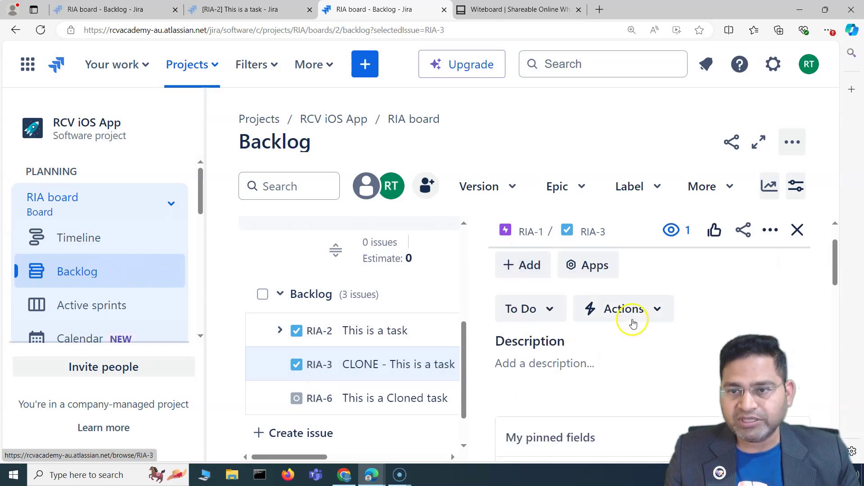
scroll(675, 297, up, 2)
scroll(770, 246, down, 3)
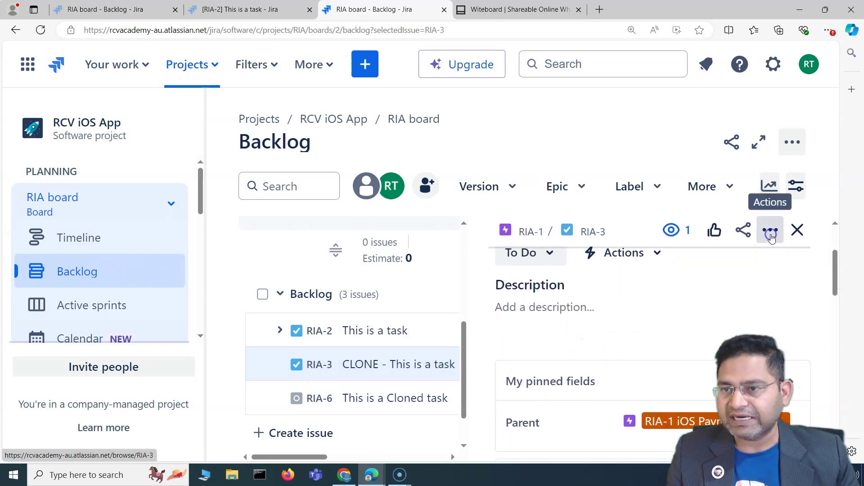
- Open RIA-3's ••• Actions menu and choose Delete
click(771, 234)
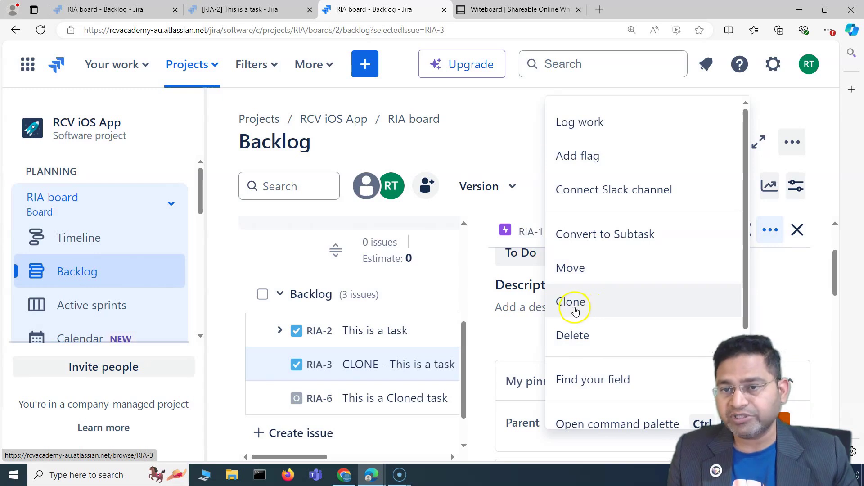
scroll(576, 315, down, 3)
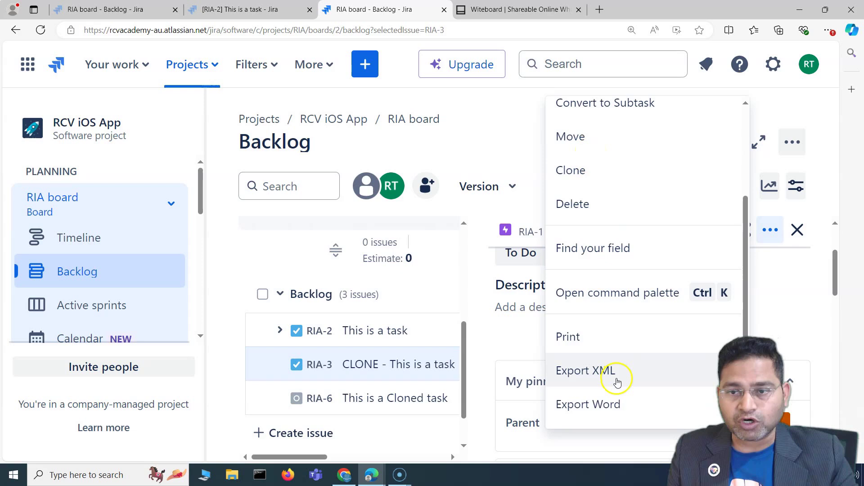
scroll(613, 395, up, 2)
scroll(613, 394, up, 2)
scroll(614, 293, down, 3)
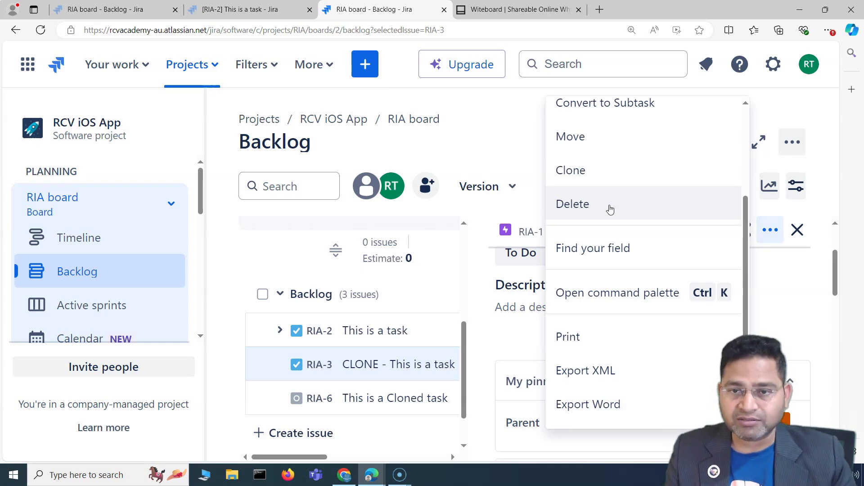
click(589, 209)
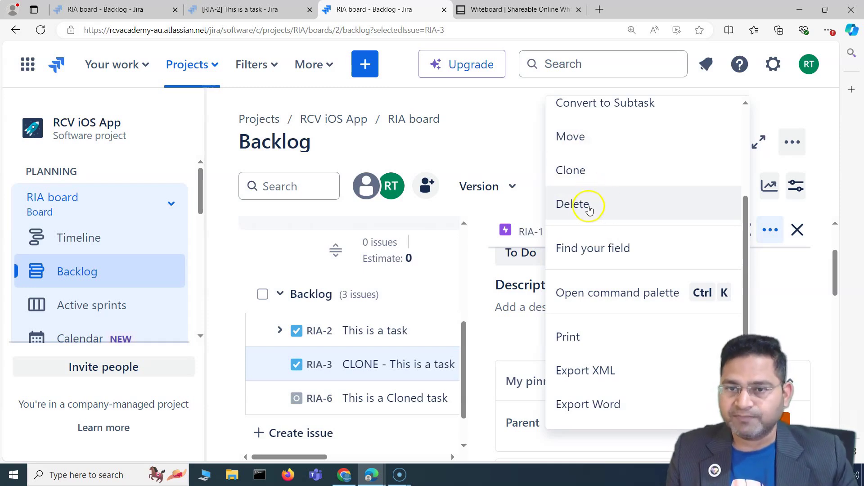
- Confirm the 'Delete RIA-3?' warning so the backlog keeps only RIA-2 and RIA-6
click(589, 210)
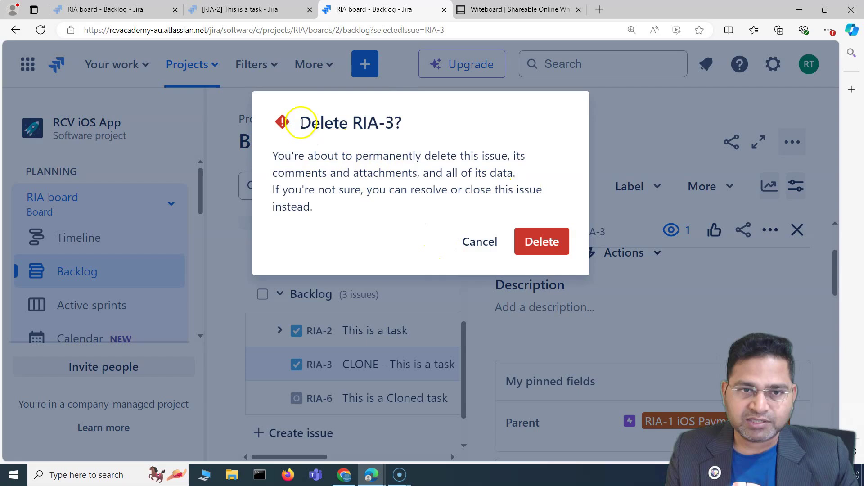
drag(299, 123, 403, 121)
click(540, 243)
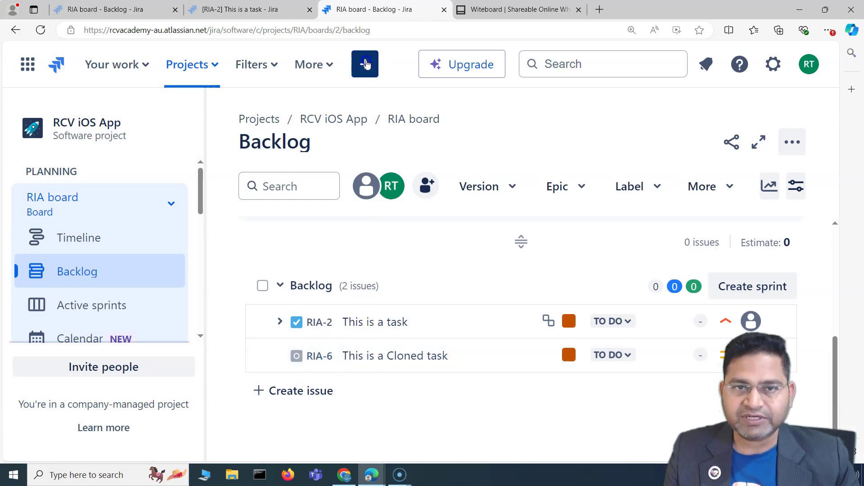
- Create a Story issue with summary 'Sample story', which is assigned key RIA-8
click(365, 64)
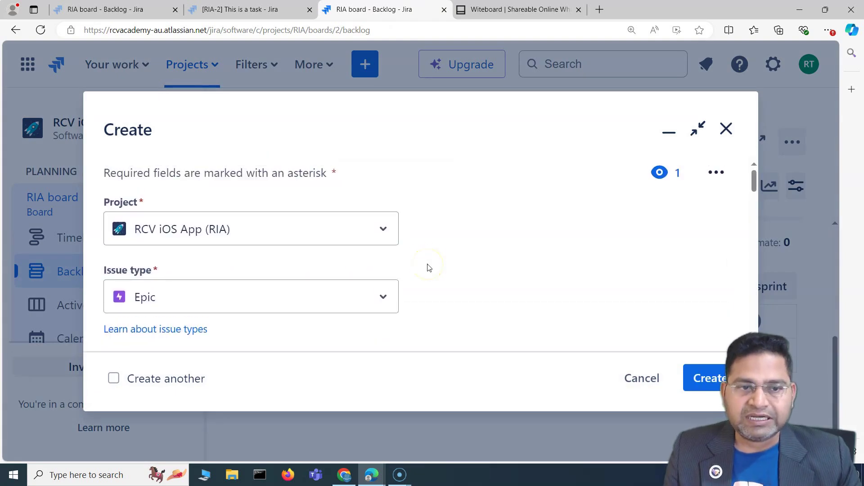
scroll(427, 265, down, 2)
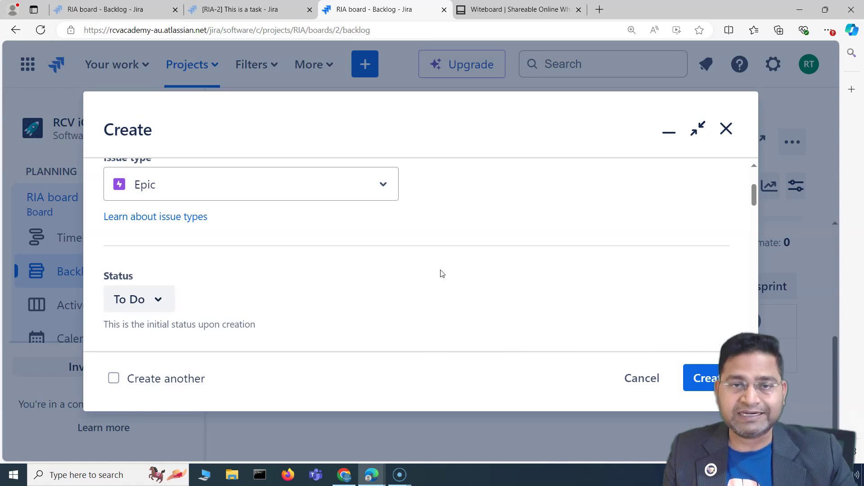
scroll(396, 293, up, 1)
click(352, 247)
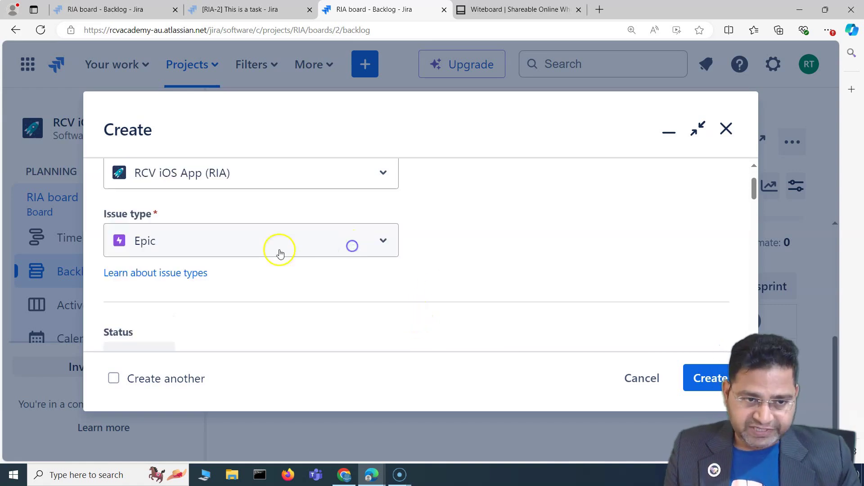
click(162, 316)
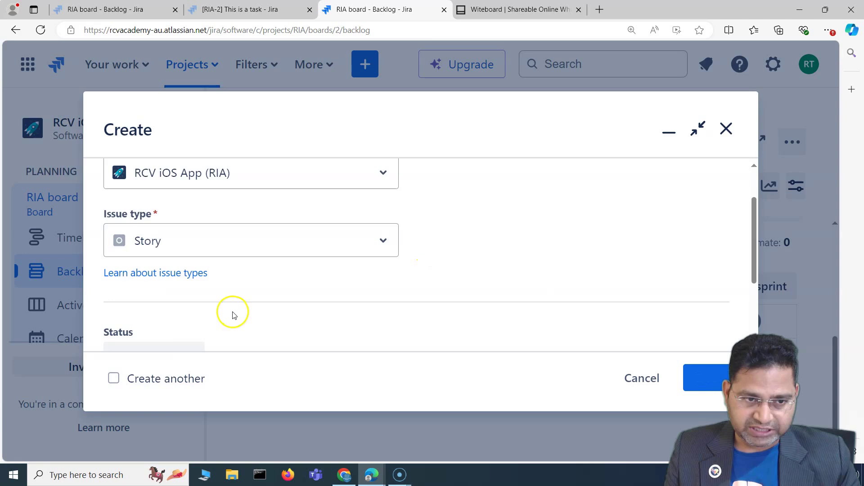
scroll(189, 307, down, 2)
click(138, 288)
text(Sample story)
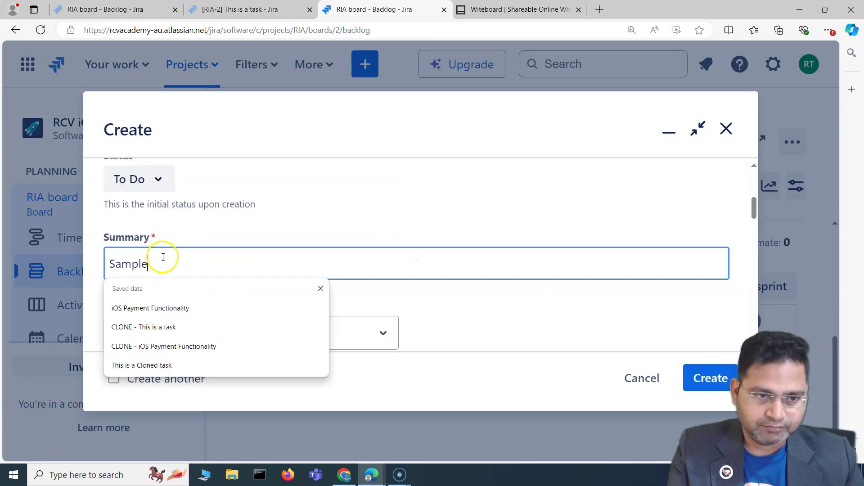
scroll(571, 356, down, 5)
key(Return)
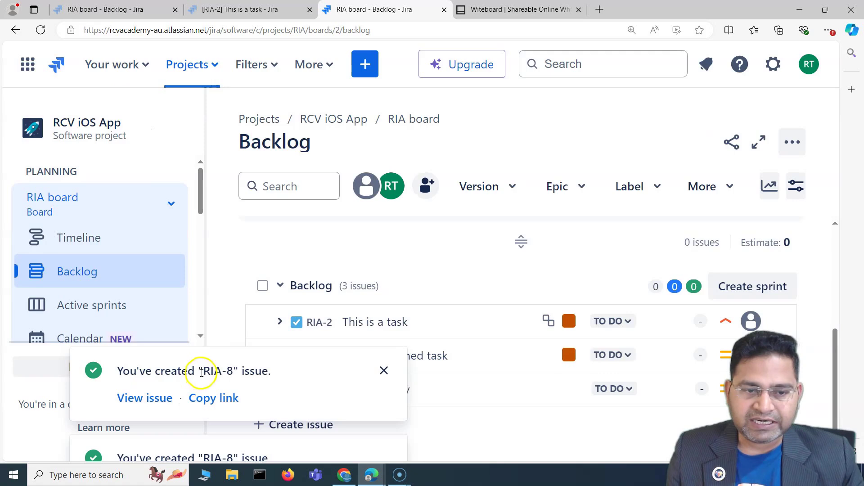
drag(202, 372, 238, 367)
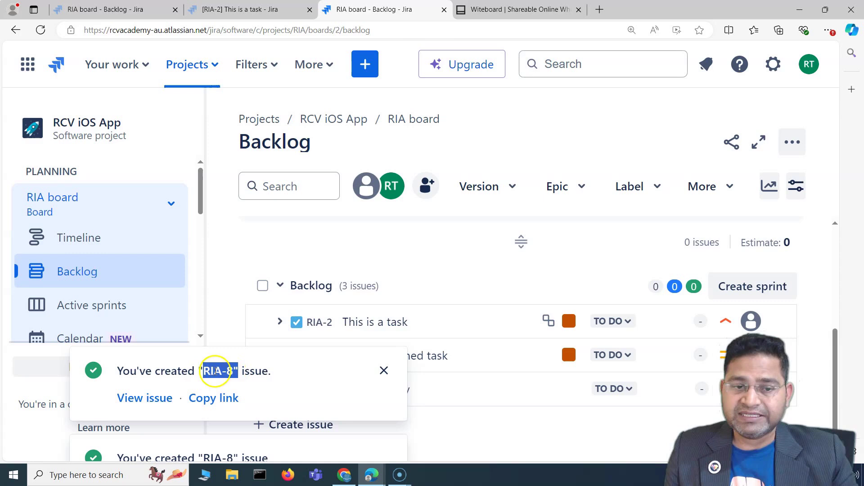
- Dismiss the two 'You've created RIA-8' notices
click(225, 371)
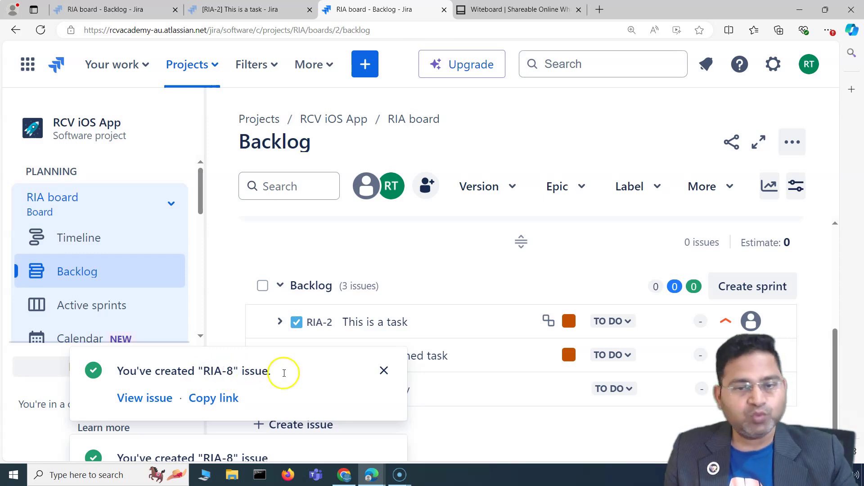
click(384, 370)
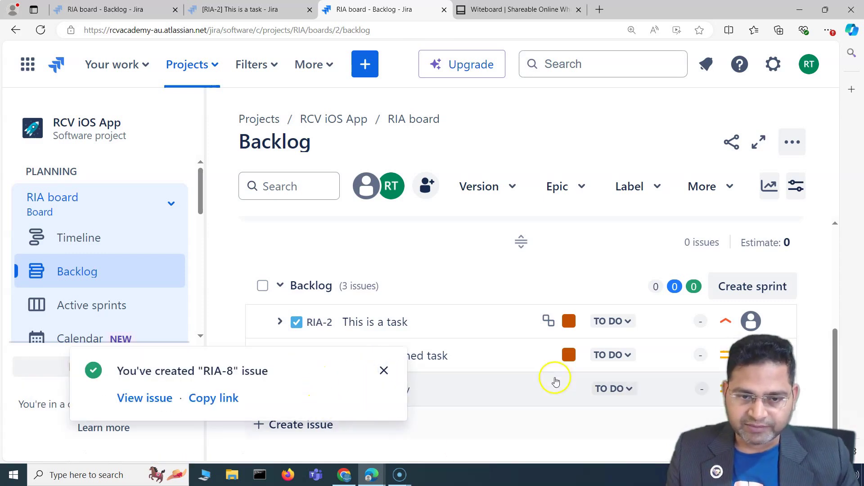
click(384, 368)
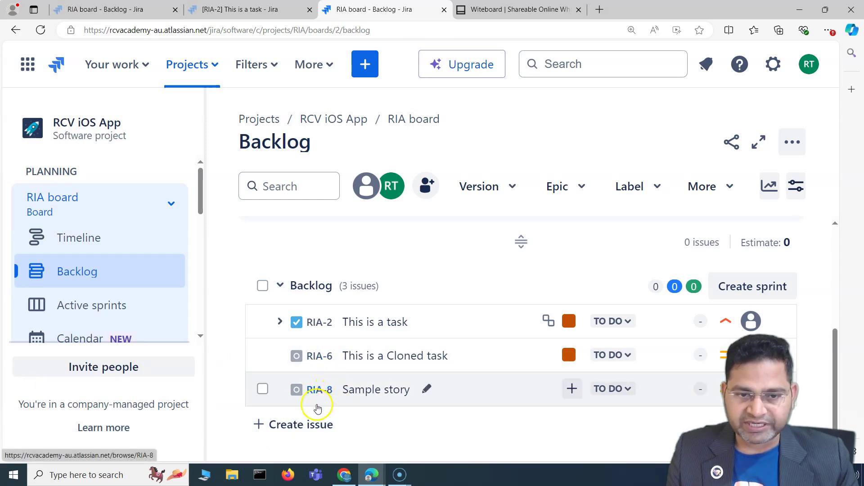
- Expand RIA-2 to show subtask RIA-4, then view Active sprints and return to Backlog
click(280, 322)
scroll(374, 398, down, 1)
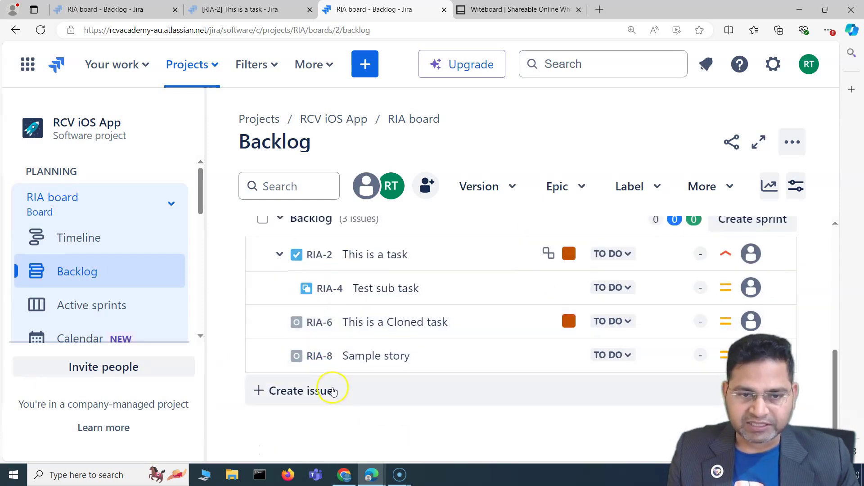
scroll(322, 367, up, 2)
scroll(306, 293, down, 2)
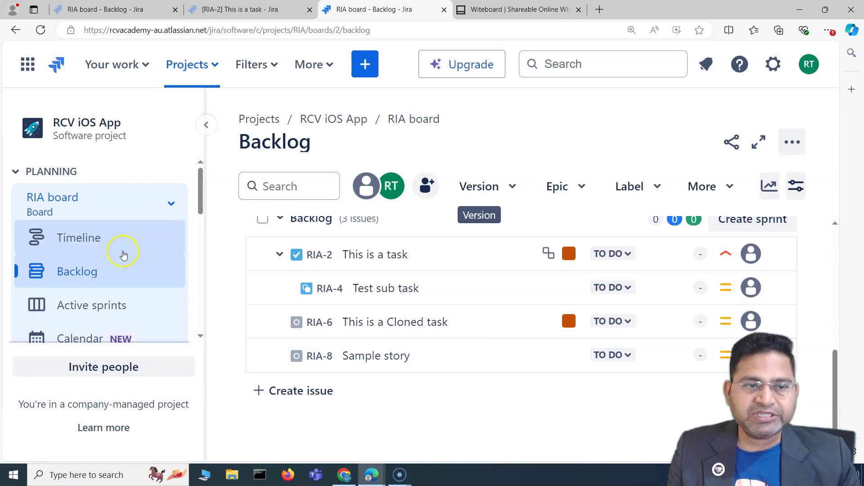
click(93, 303)
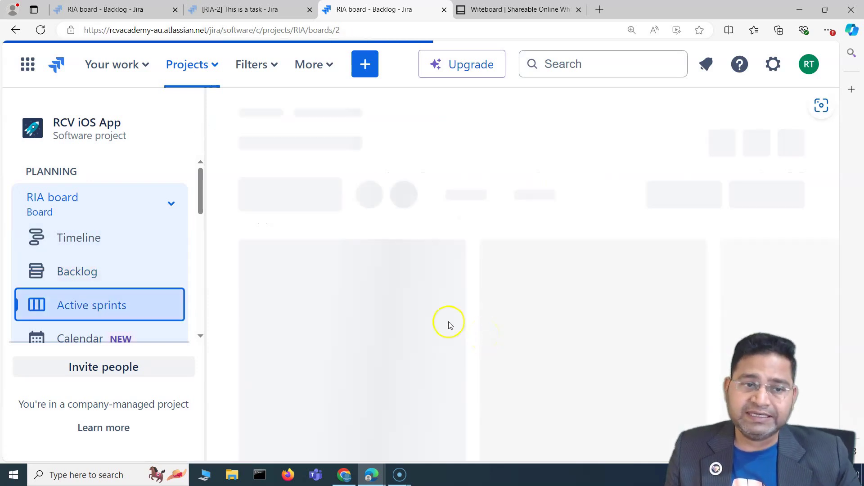
click(75, 271)
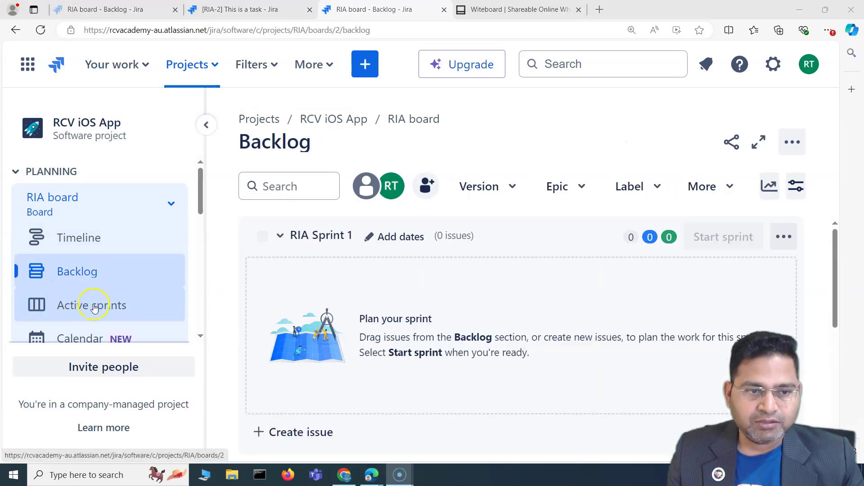
scroll(450, 307, down, 5)
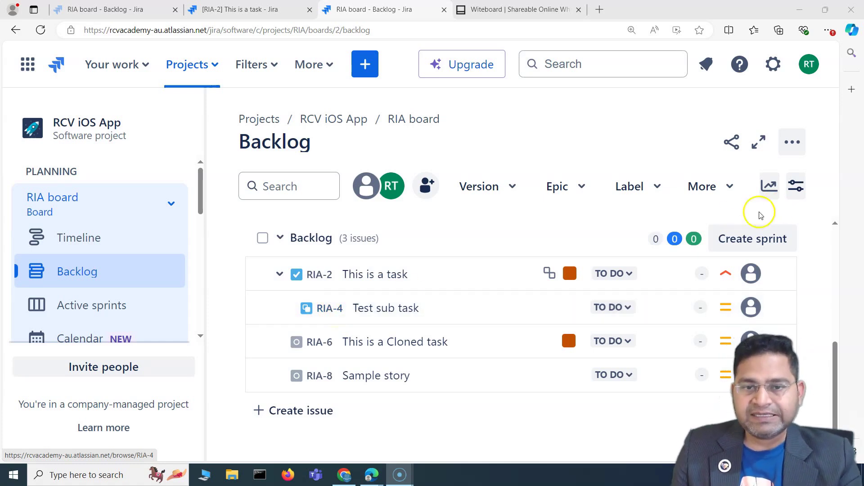
- Open subtask RIA-4 'Test sub task' and close its Actions menu without deleting
click(448, 318)
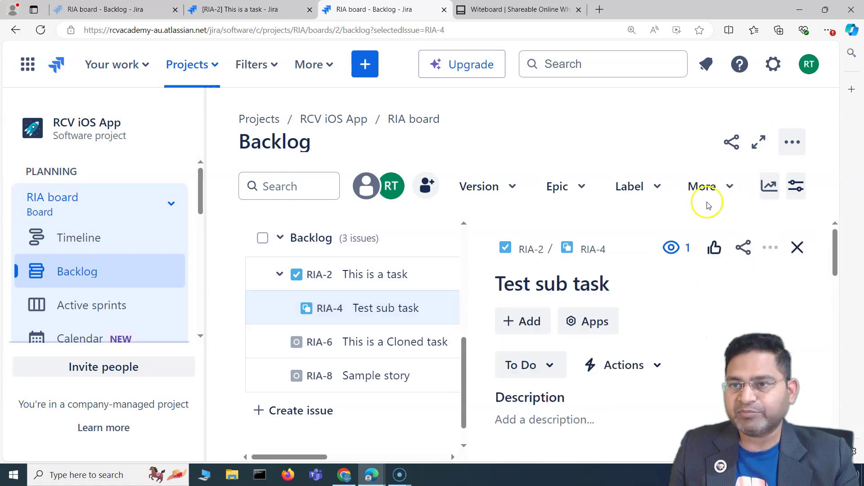
click(770, 249)
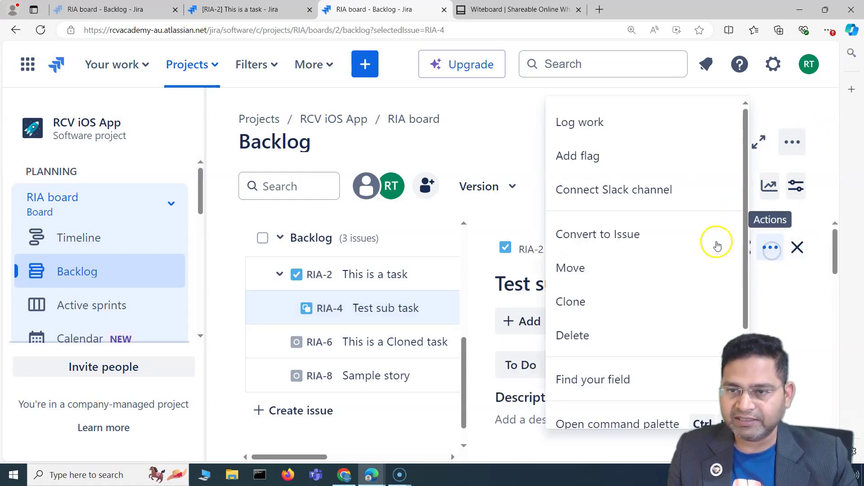
click(490, 122)
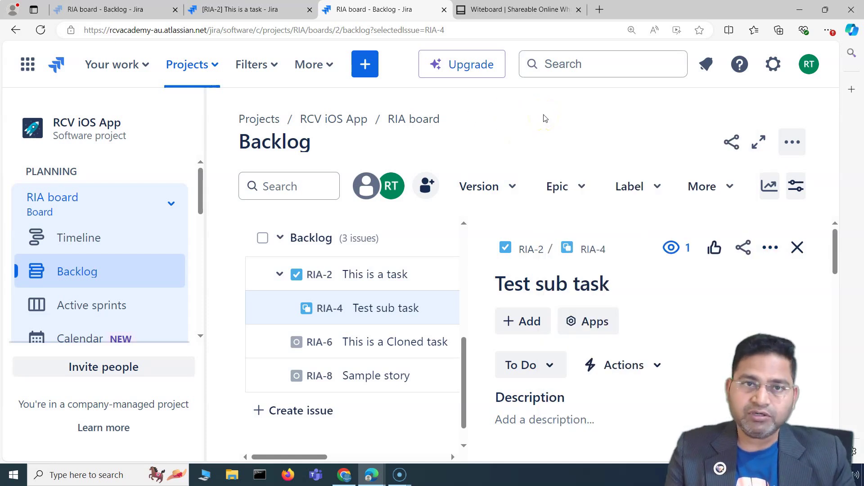